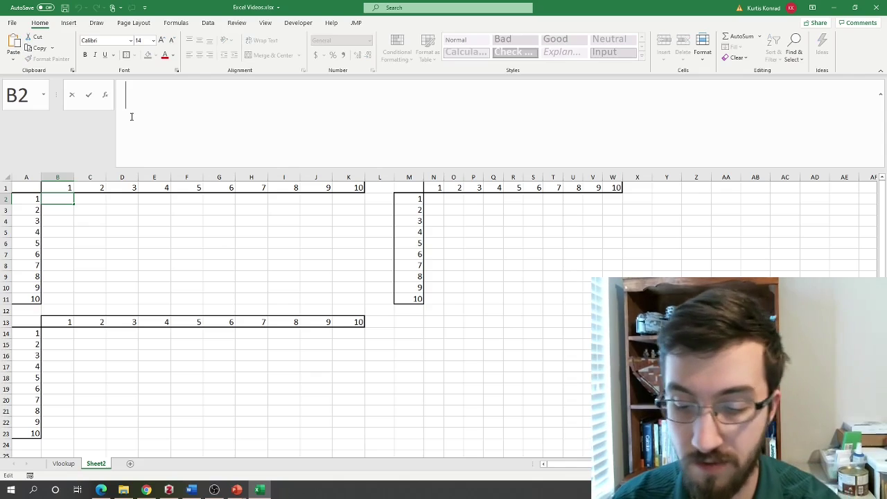
# Enter the formula =A2*B1 in cell B2 of the first multiplication table
pyautogui.write('=')
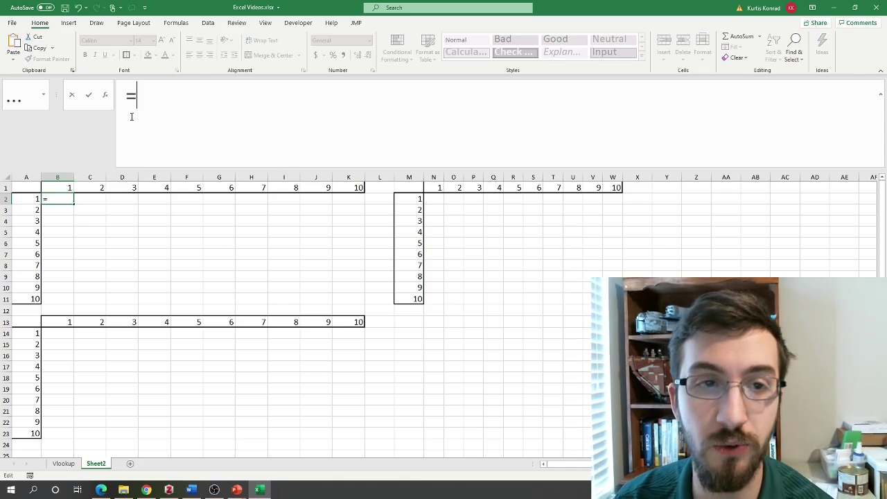
pyautogui.click(28, 199)
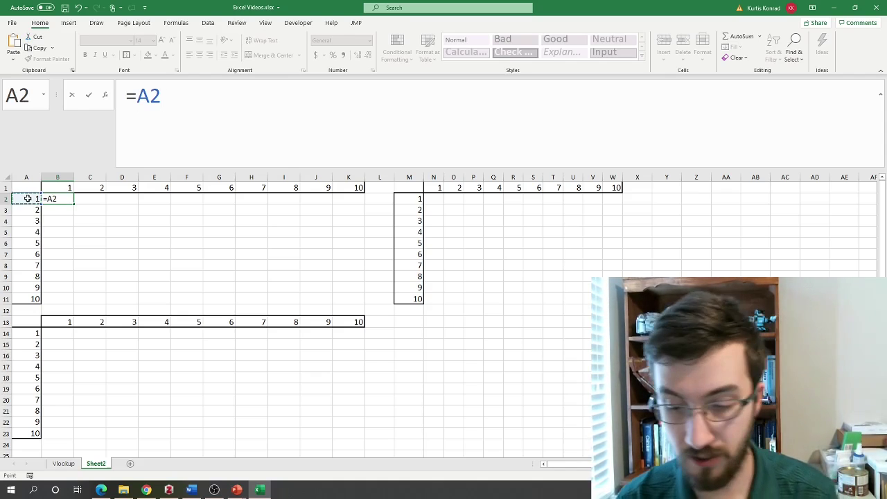
pyautogui.write('*')
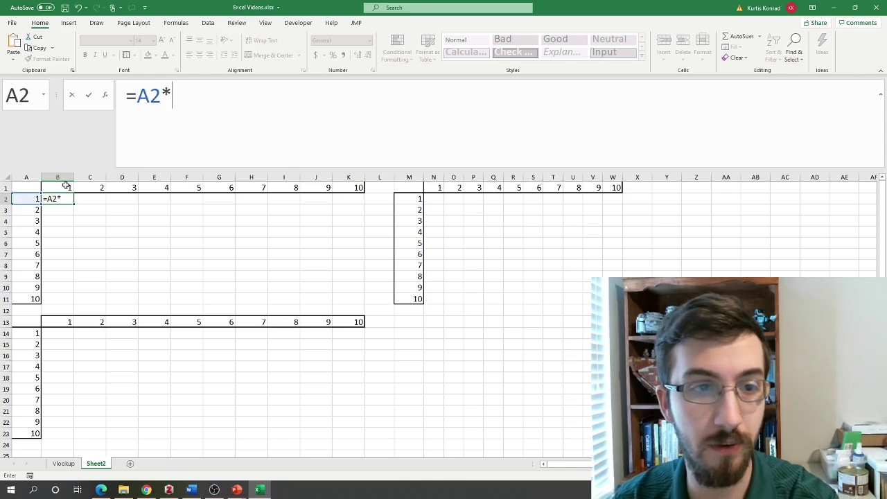
pyautogui.click(66, 186)
pyautogui.press('Return')
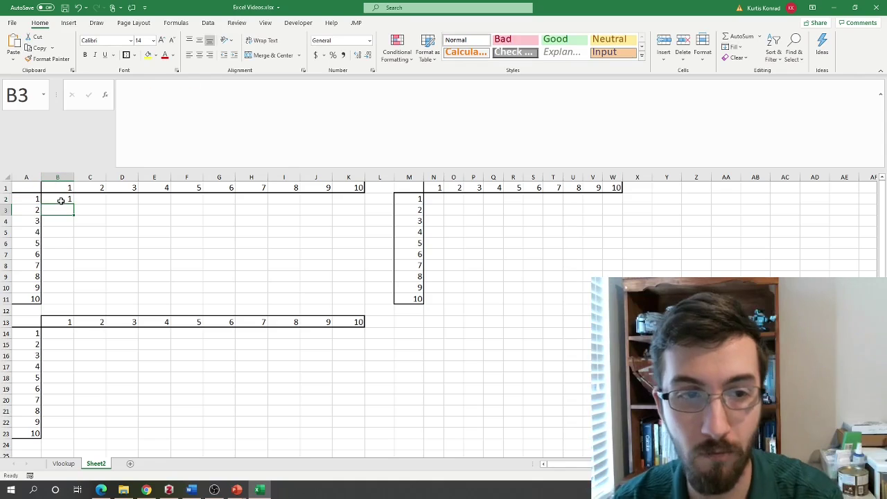
pyautogui.click(65, 199)
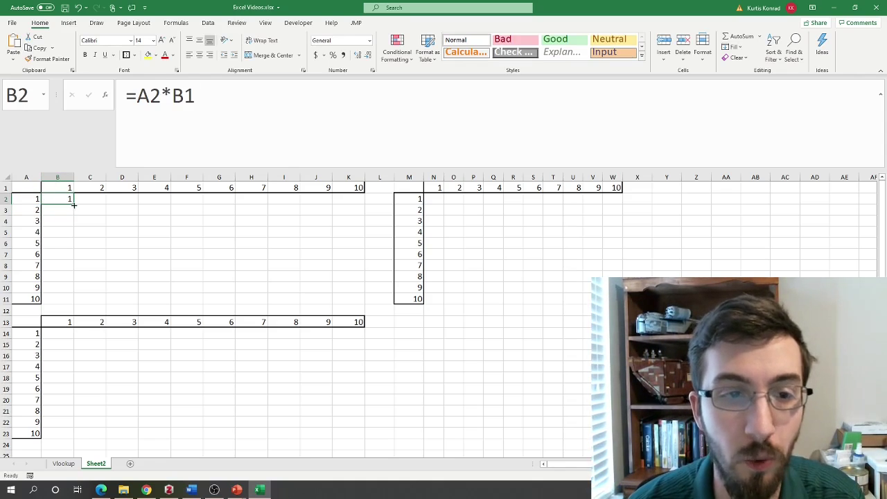
# Try the formula =A3*B1 in cell B3, and clear that cell again
pyautogui.click(60, 211)
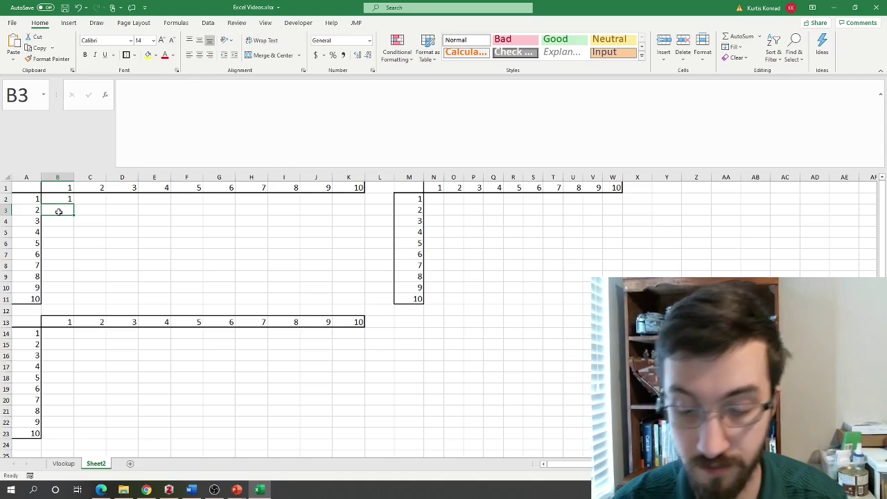
pyautogui.write('=')
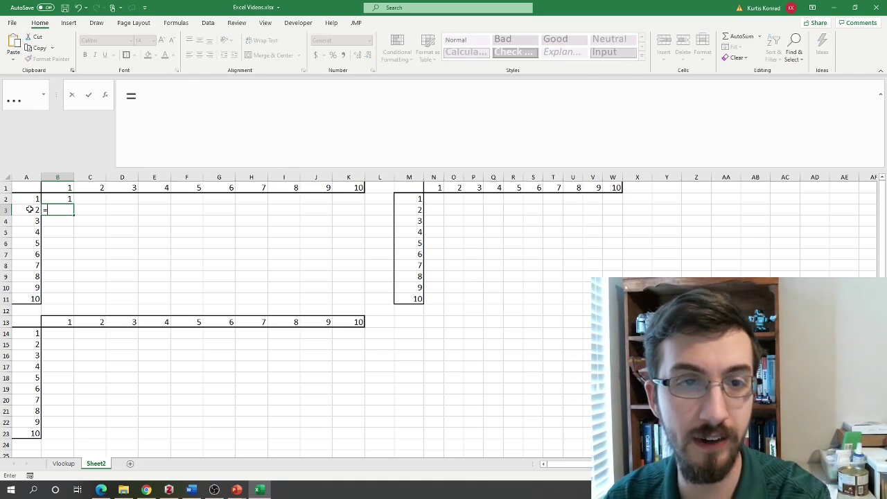
pyautogui.click(20, 213)
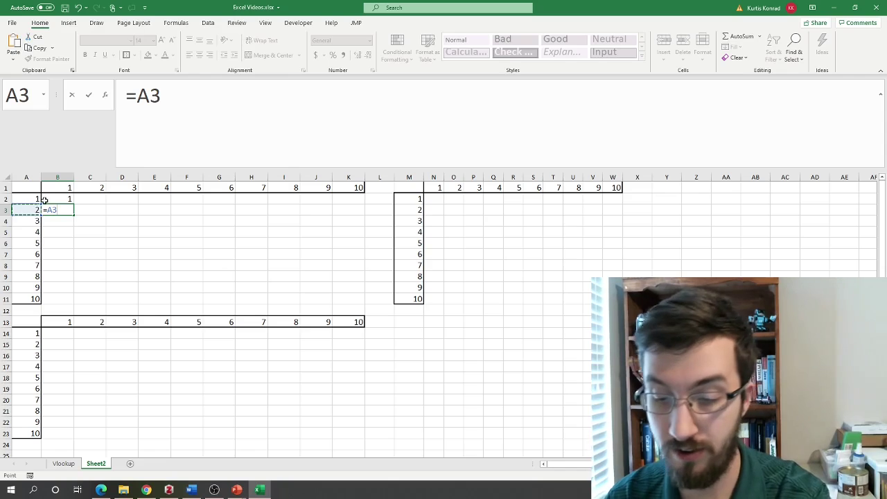
pyautogui.write('*')
pyautogui.click(65, 189)
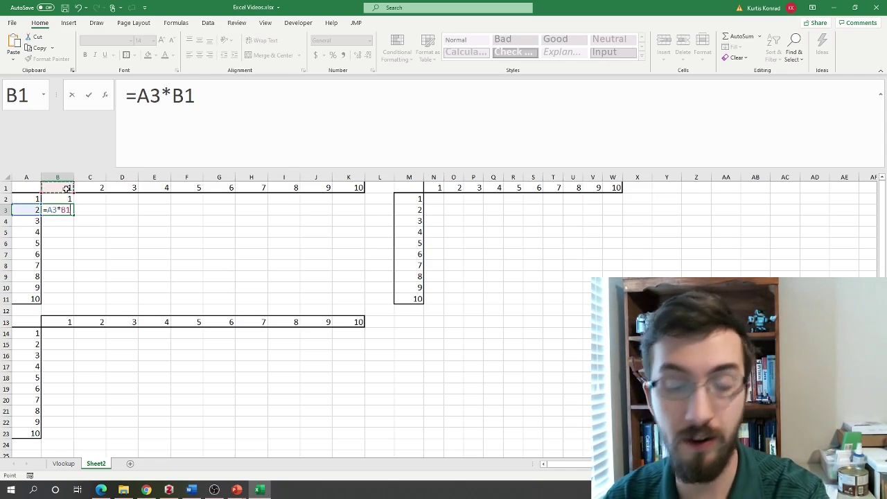
pyautogui.press('Return')
pyautogui.click(66, 210)
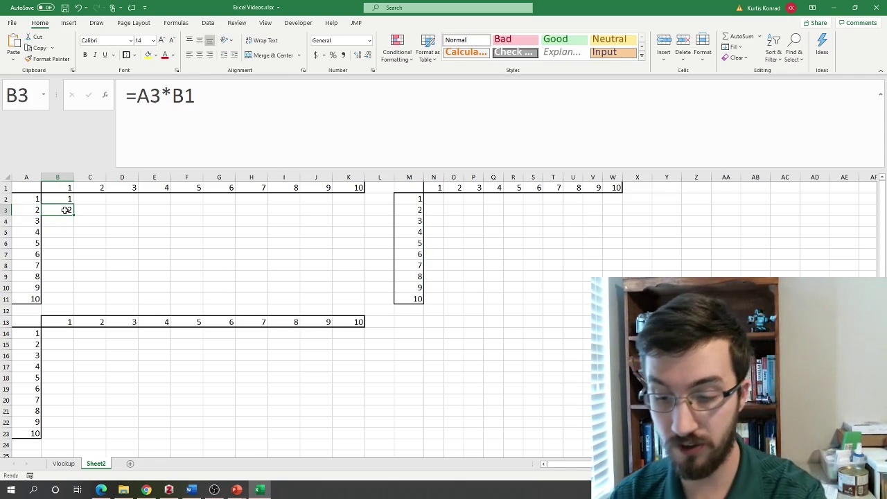
pyautogui.press('Delete')
# Fill the formula from B2 through the whole first table, B2:K11
pyautogui.click(69, 197)
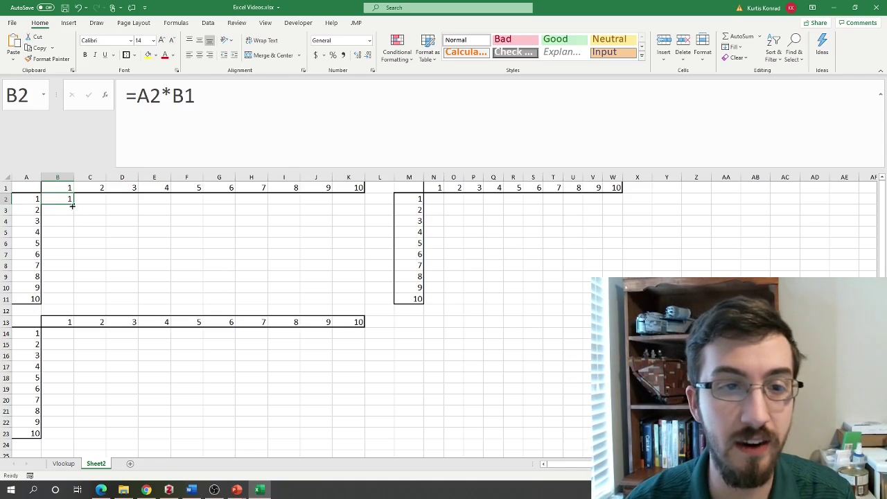
pyautogui.moveTo(72, 202); pyautogui.dragTo(355, 298)
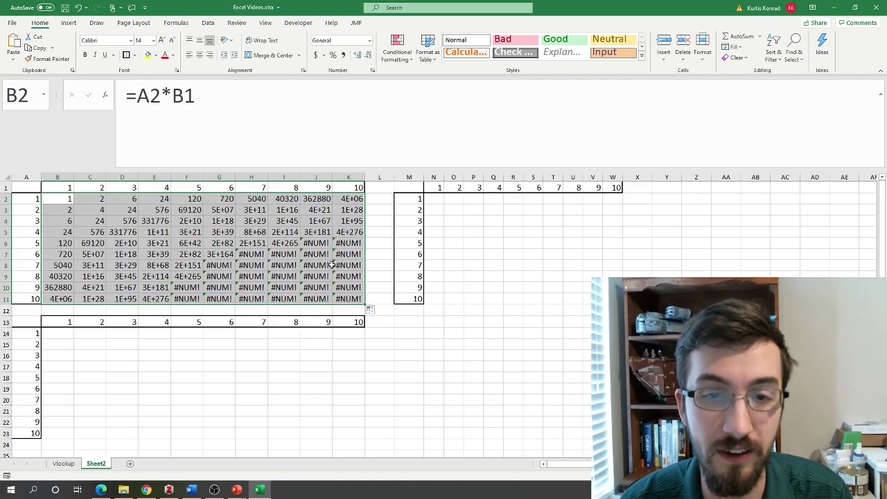
# Examine which cells the filled formulas refer to in K5, B2, B3, B4 and G4, leaving them unedited
pyautogui.click(348, 233)
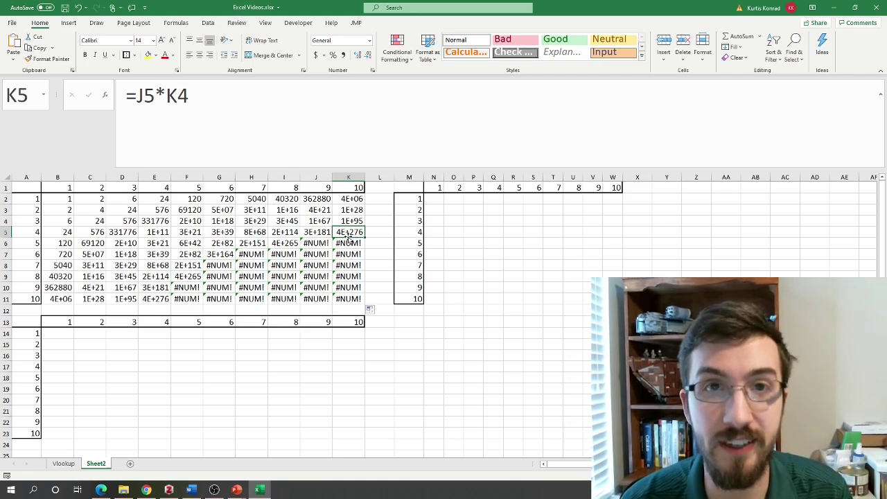
pyautogui.click(59, 198)
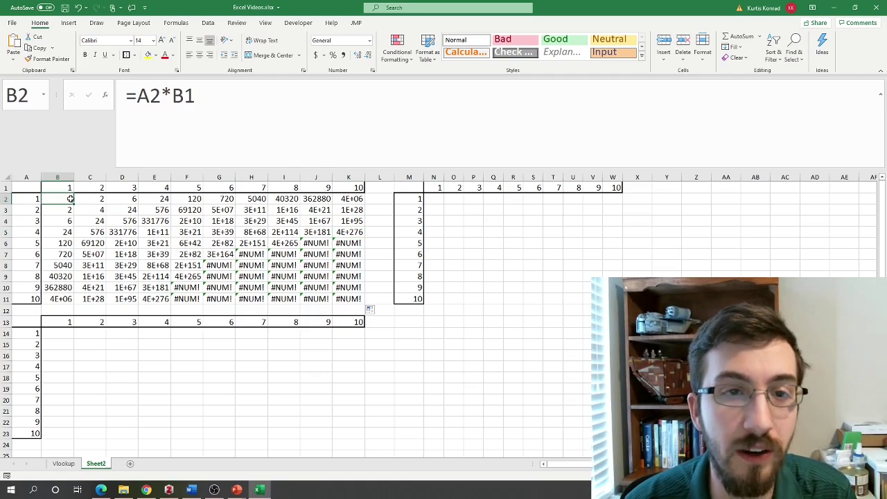
pyautogui.click(206, 99)
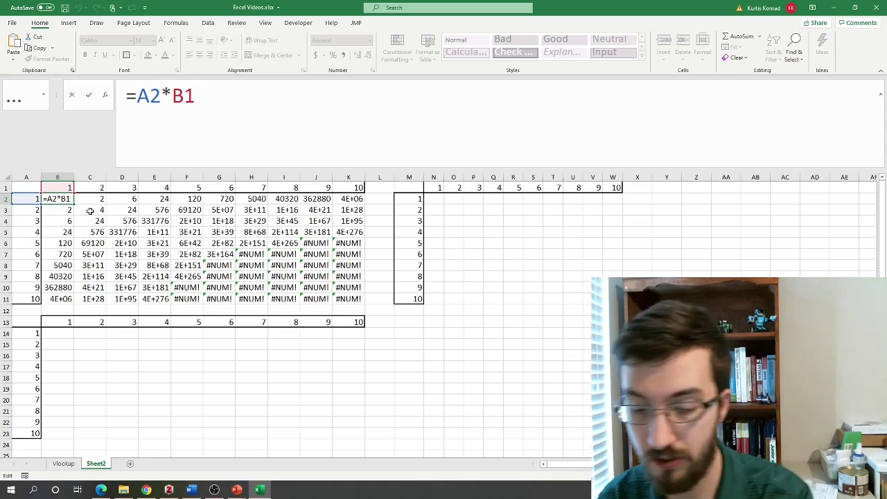
pyautogui.press('Return')
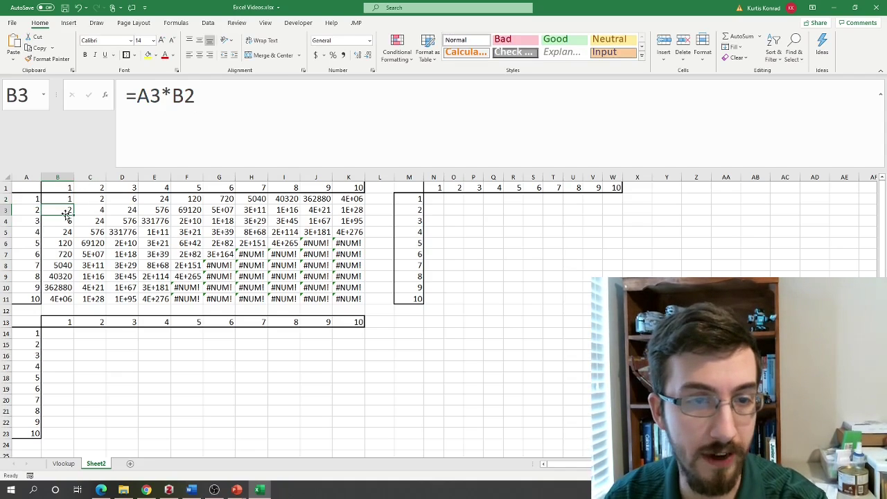
pyautogui.click(228, 98)
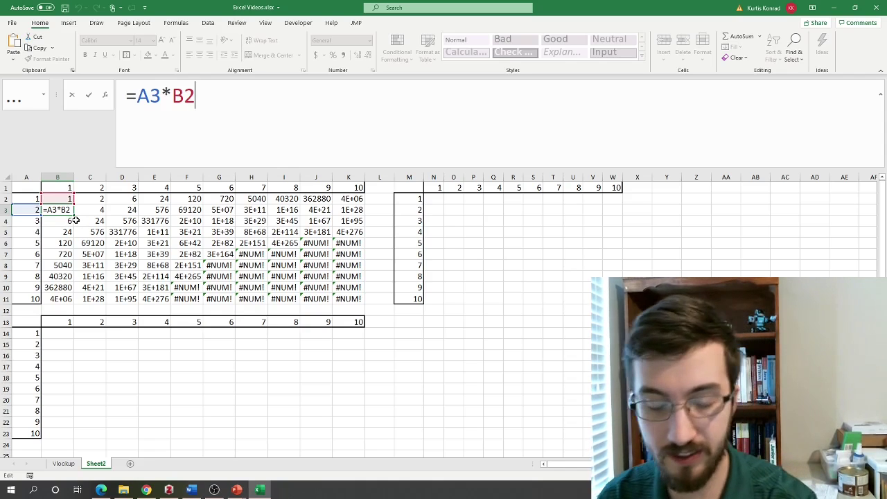
pyautogui.press('Return')
pyautogui.click(220, 90)
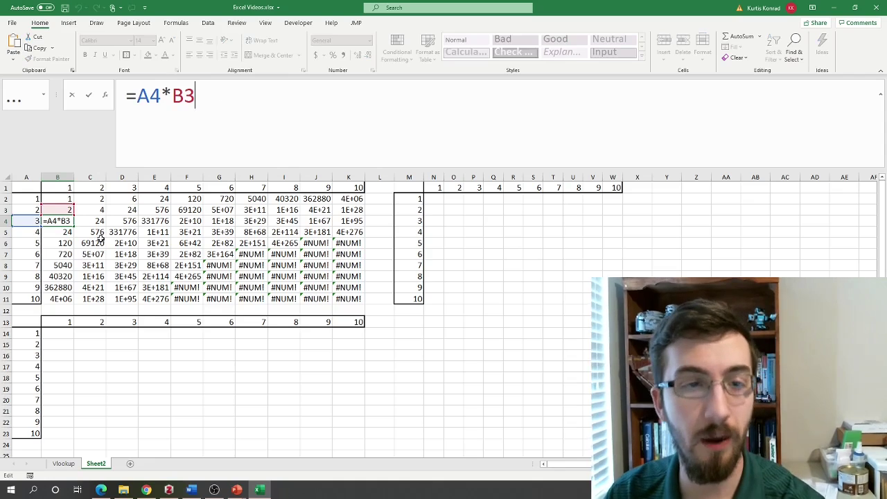
pyautogui.press('Return')
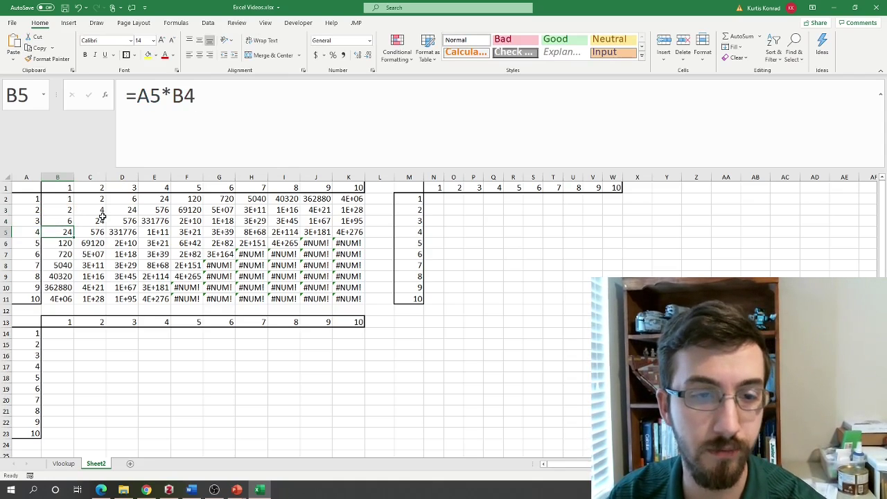
pyautogui.click(210, 217)
pyautogui.click(234, 94)
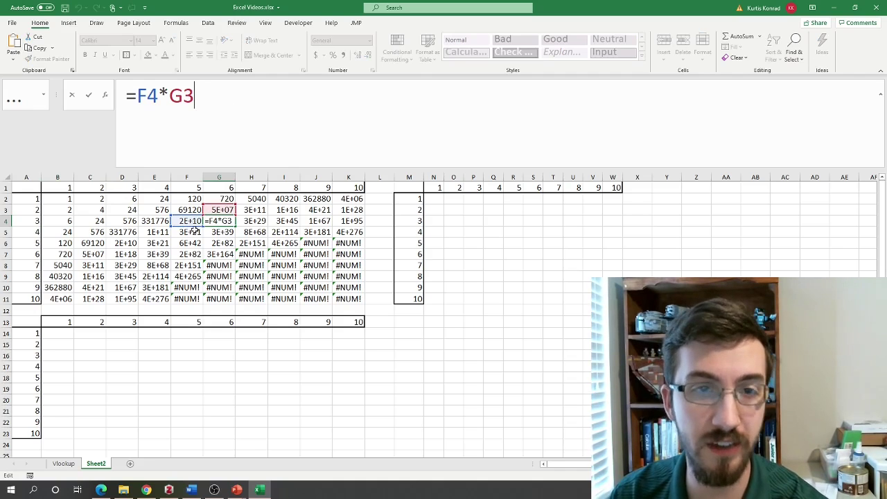
pyautogui.press('Escape')
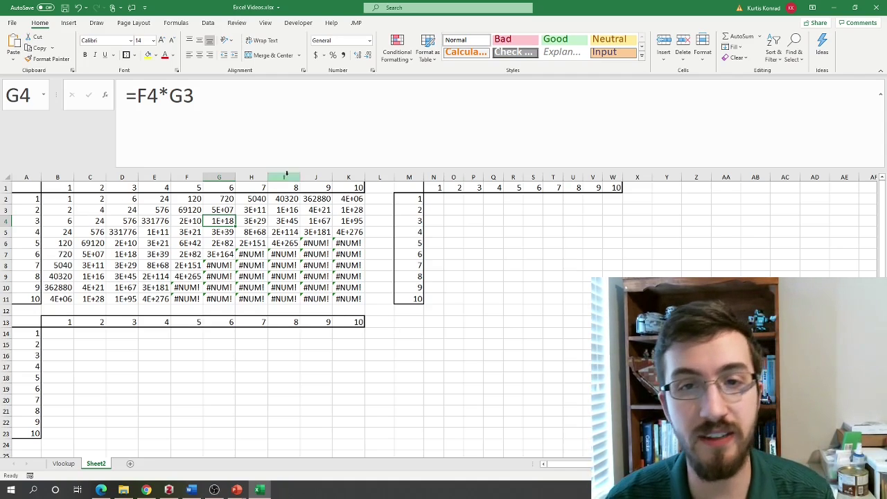
# Enter the formula =$M$2*$N$1 with fully absolute references in cell N2 of the second table
pyautogui.click(438, 200)
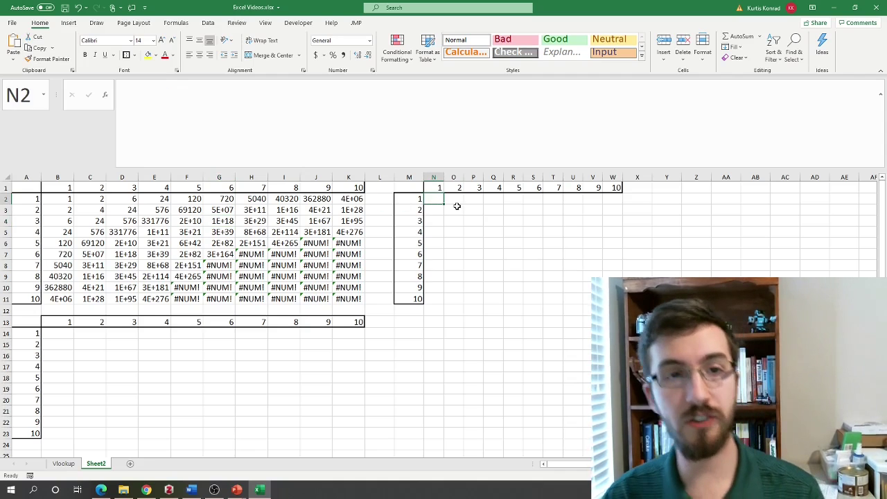
pyautogui.click(177, 101)
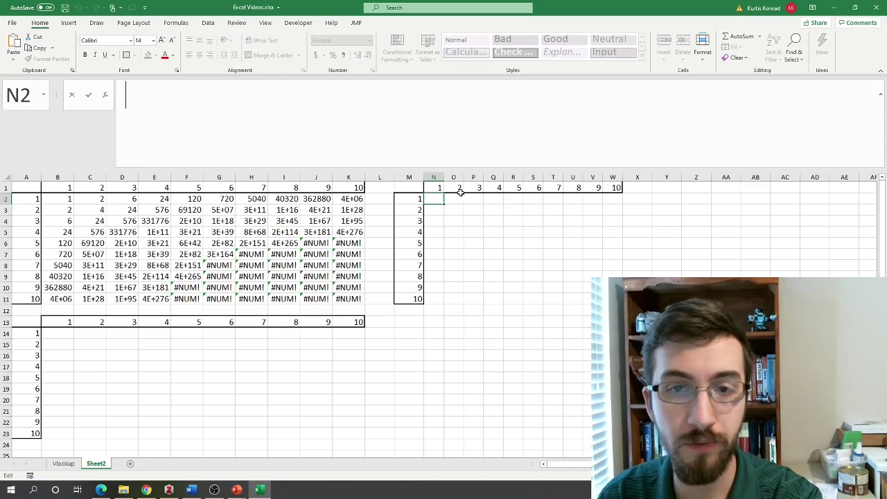
pyautogui.write('=')
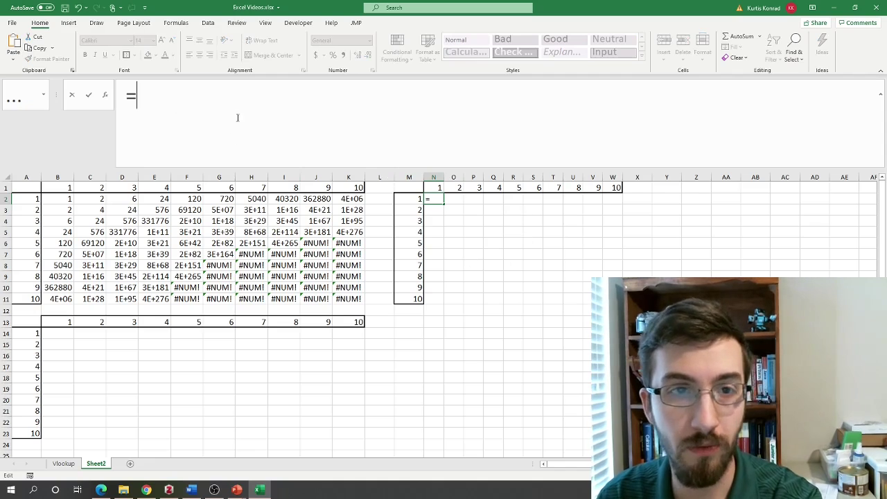
pyautogui.click(409, 199)
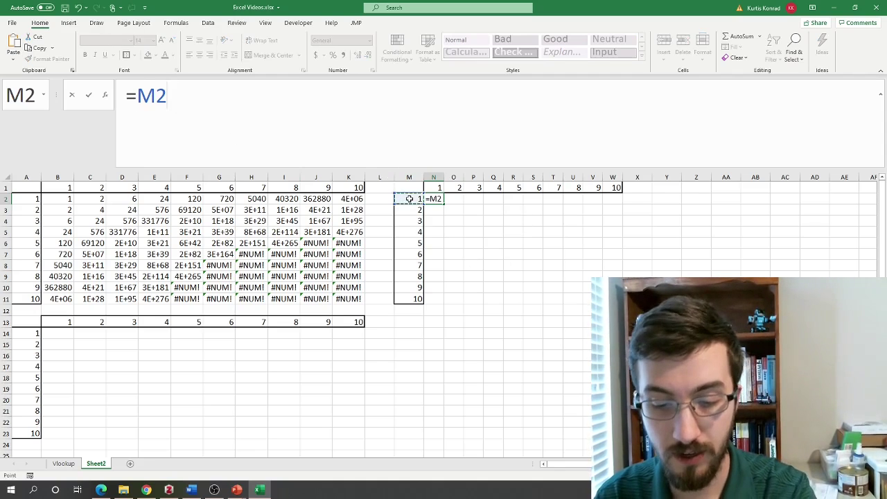
pyautogui.press('F4')
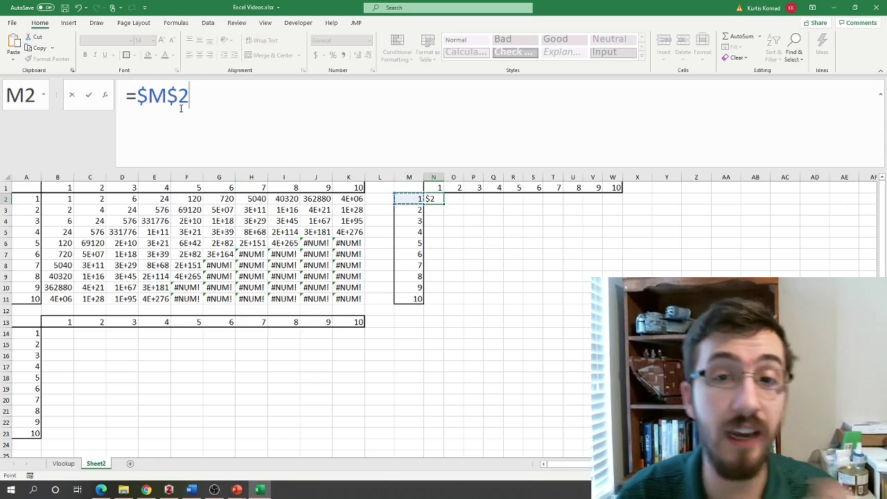
pyautogui.write('*')
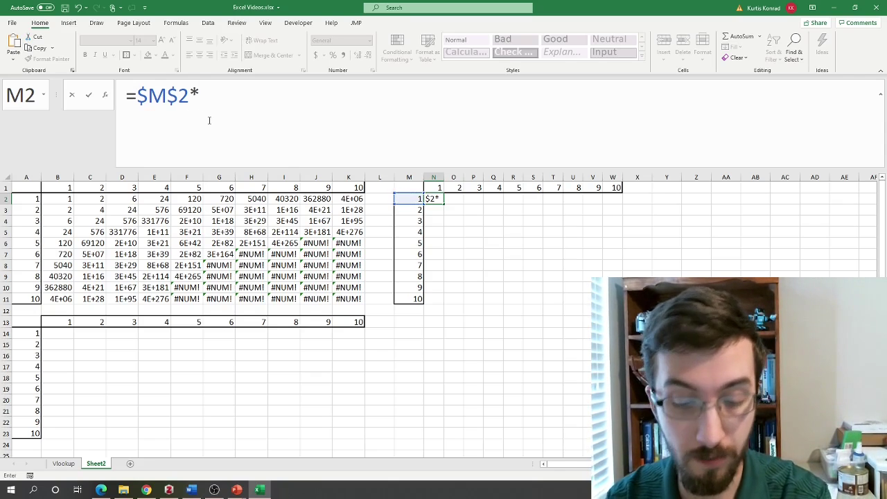
pyautogui.write('$N')
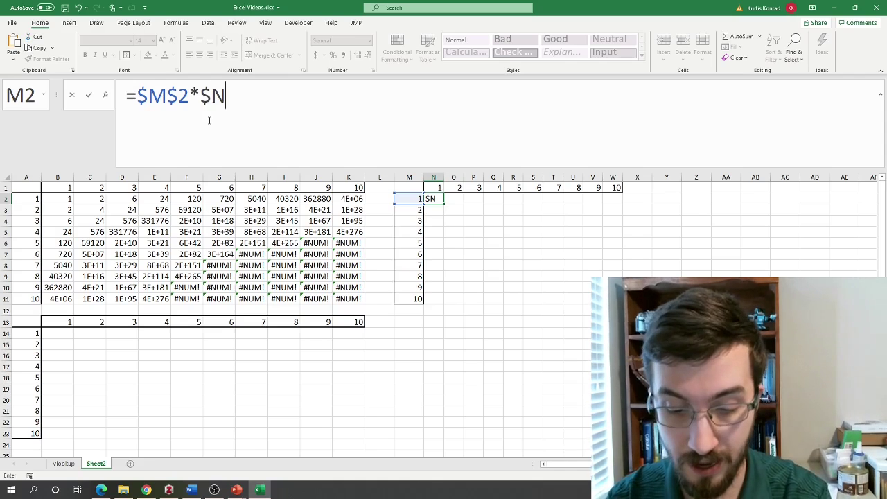
pyautogui.write('$1')
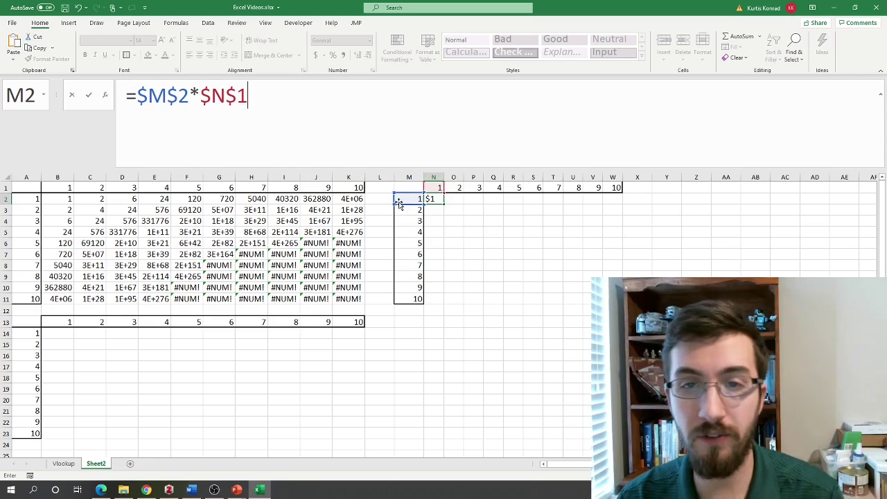
pyautogui.press('Return')
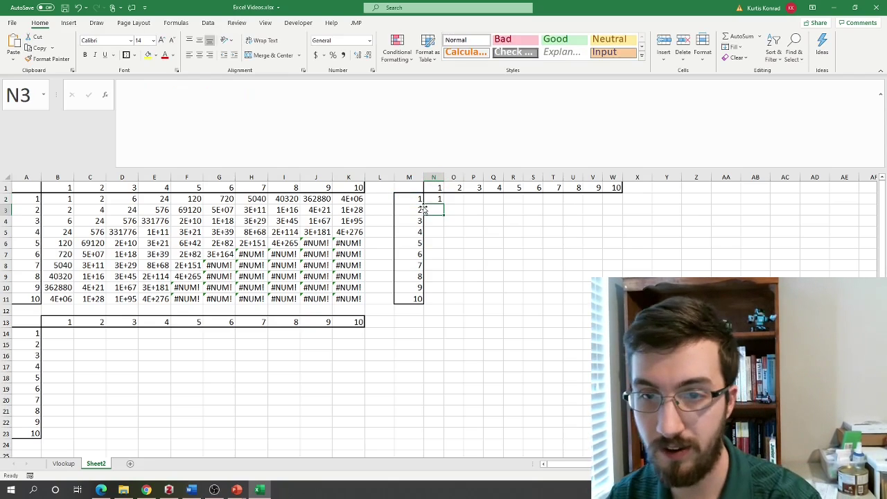
# Fill the formula from N2 through the second table, N2:W11, and inspect the references in cell R6
pyautogui.click(441, 200)
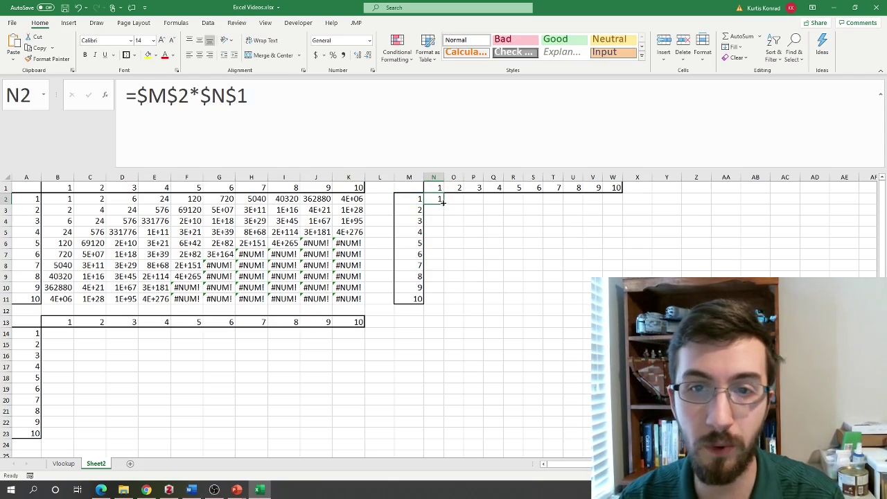
pyautogui.moveTo(444, 200); pyautogui.dragTo(622, 304)
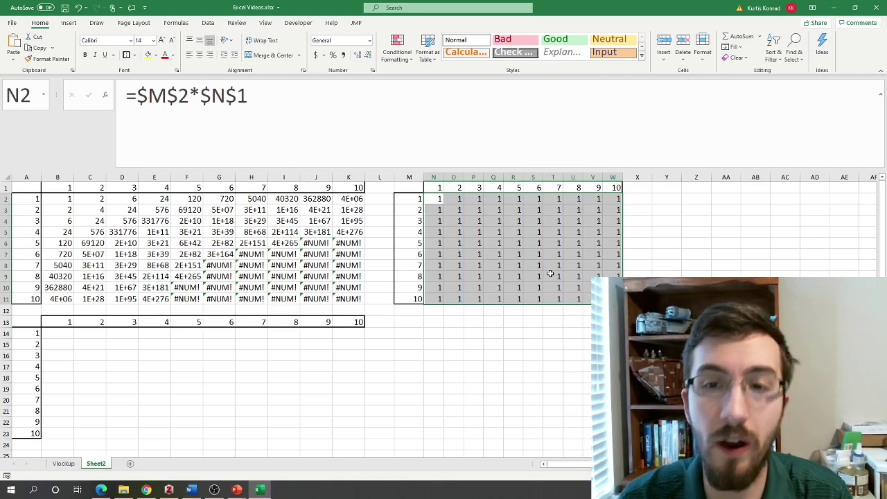
pyautogui.click(515, 240)
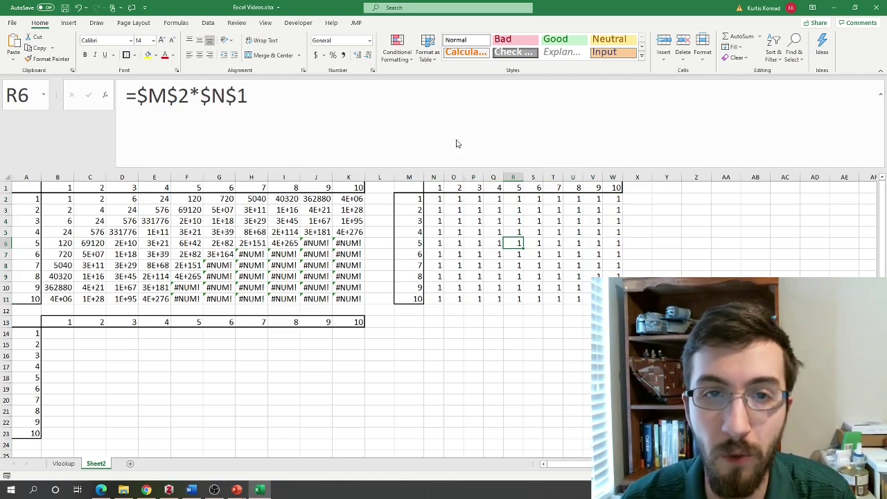
pyautogui.click(346, 92)
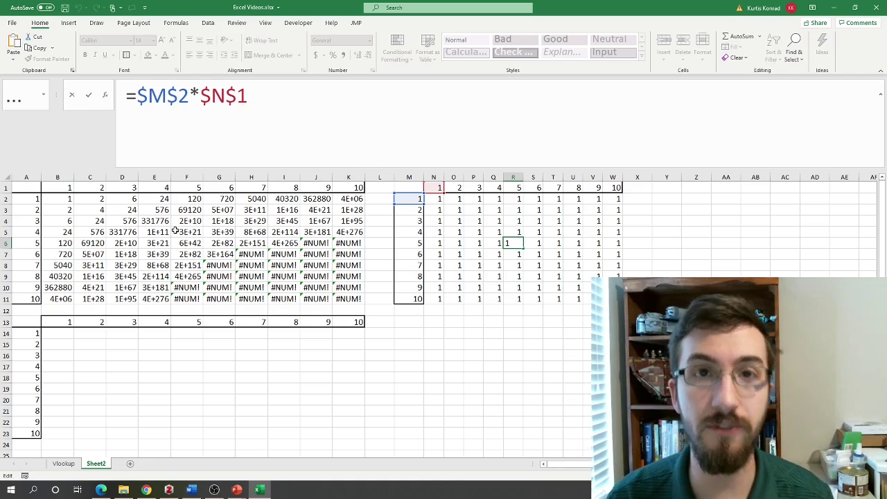
pyautogui.hotkey('ctrl', 'Return')
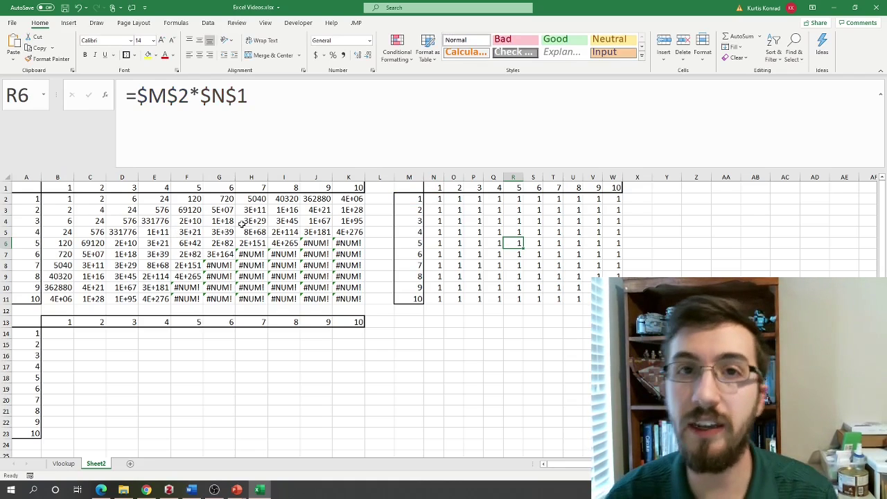
# Enter the formula =$A14 in cell B14 of the third table, locking only the column
pyautogui.click(55, 332)
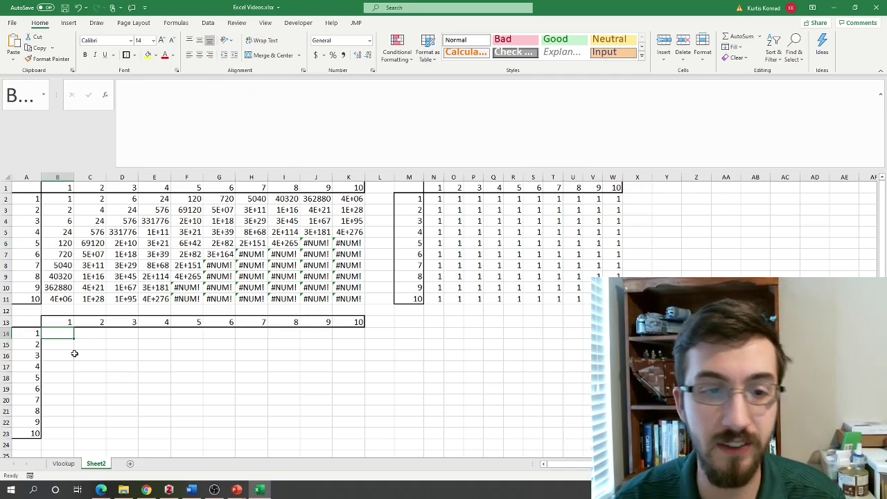
pyautogui.write('=')
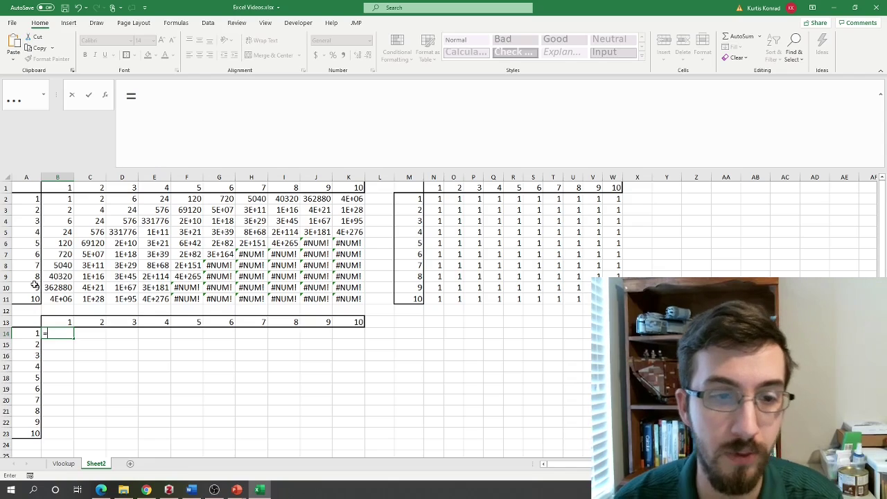
pyautogui.click(30, 333)
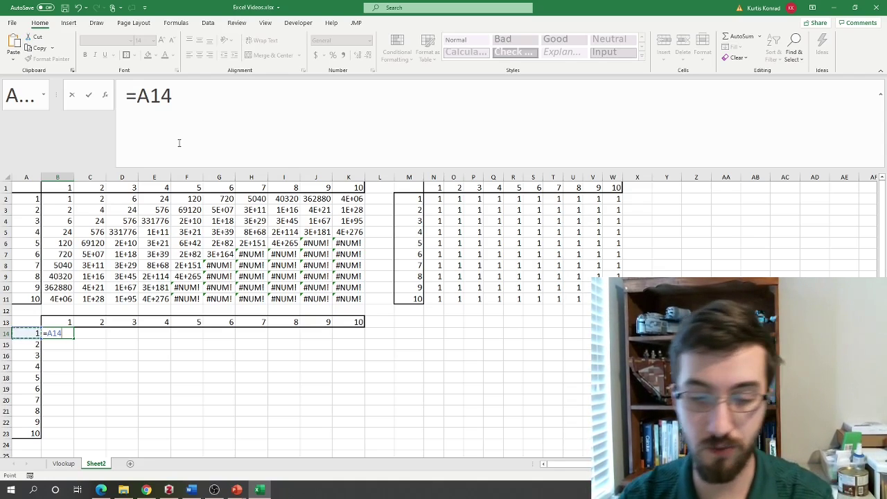
pyautogui.press('F4')
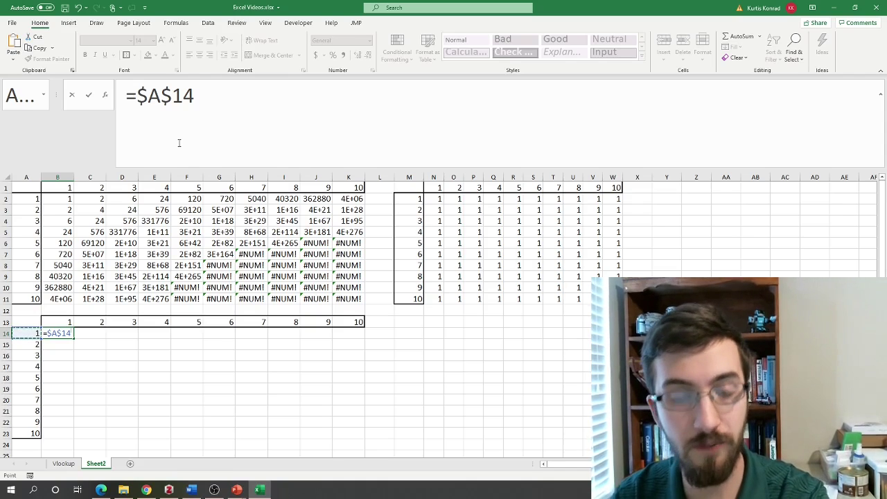
pyautogui.press('F4')
pyautogui.press('F4')
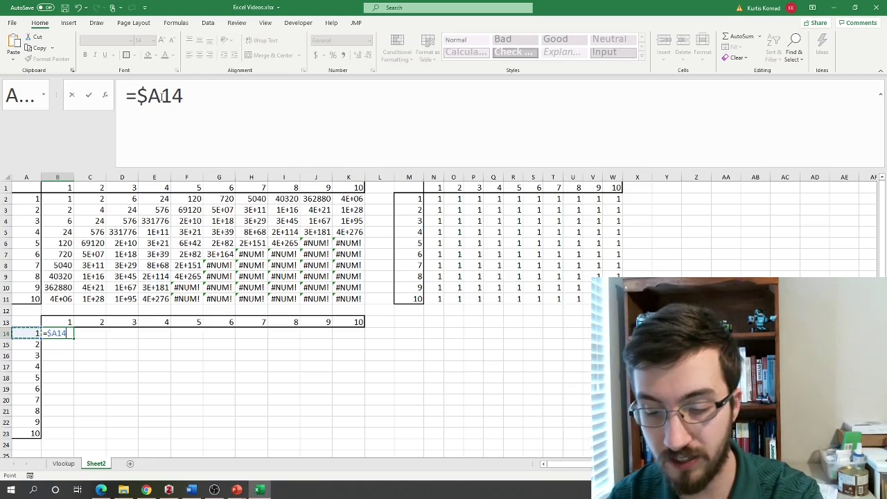
pyautogui.press('Return')
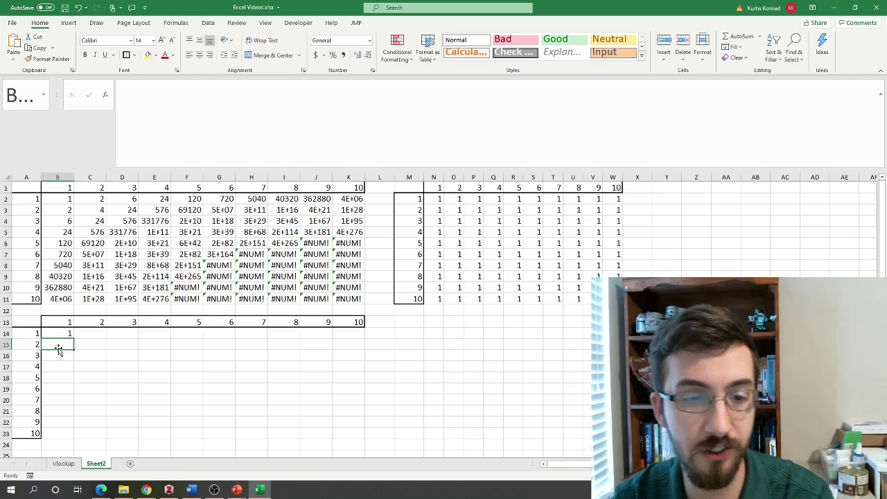
# Fill the formula from B14 through B14:C16 as a trial and inspect the references in C14 and C15
pyautogui.press('Up')
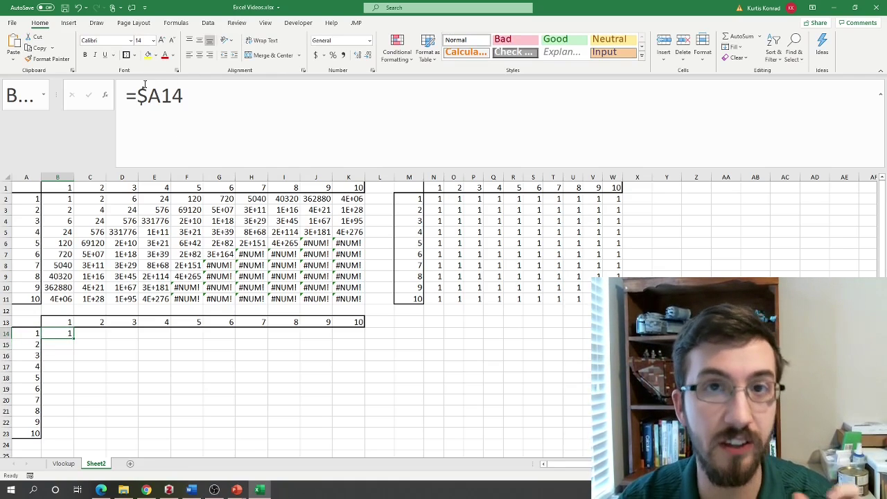
pyautogui.moveTo(73, 339); pyautogui.dragTo(106, 356)
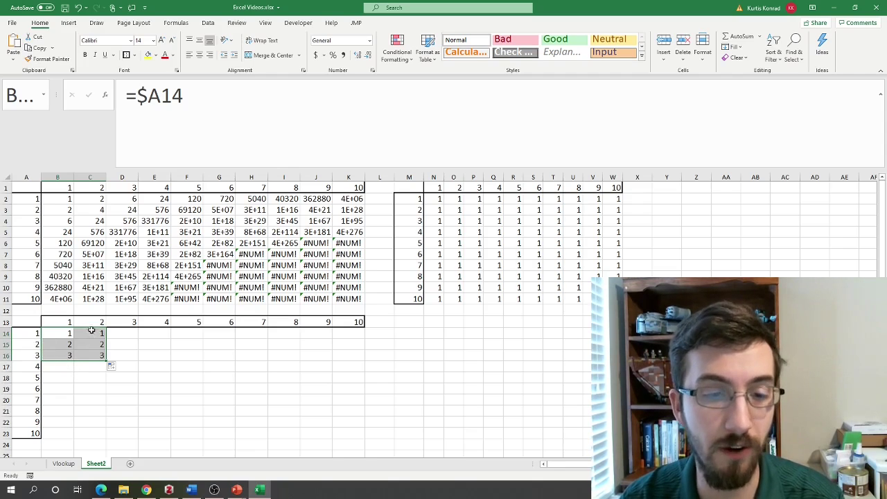
pyautogui.click(92, 332)
pyautogui.click(235, 106)
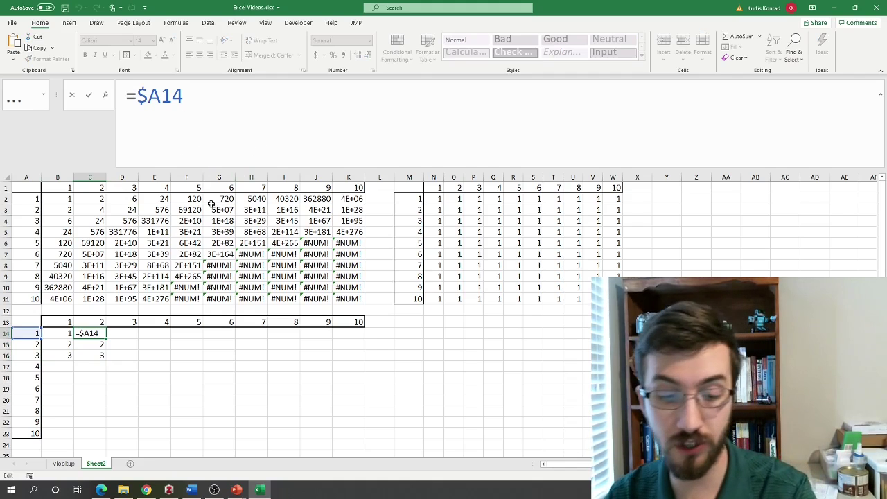
pyautogui.press('Escape')
pyautogui.click(98, 345)
pyautogui.click(213, 93)
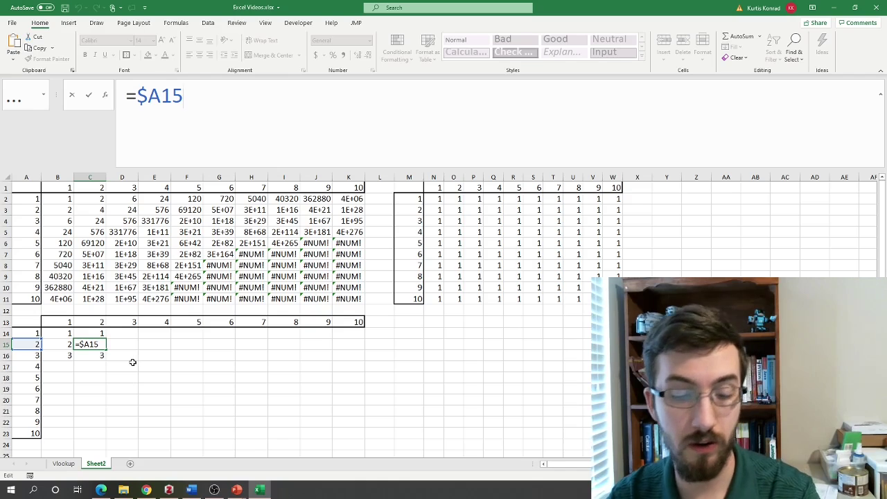
pyautogui.press('Return')
# Clear the trial copies from B15:C16 and C14, keeping only the formula in B14
pyautogui.moveTo(103, 357); pyautogui.dragTo(66, 342)
pyautogui.press('Delete')
pyautogui.press('Delete')
# Extend the formula in B14 to =$A14*B$13, locking only the row of the second reference
pyautogui.click(68, 331)
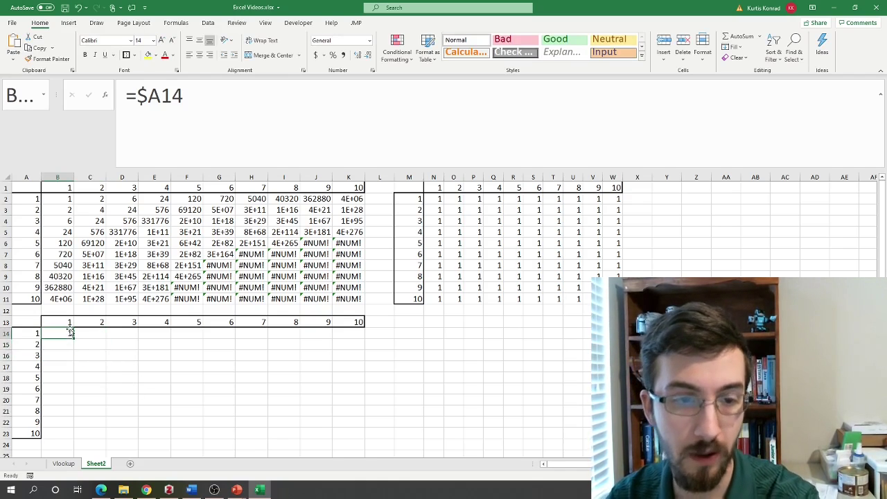
pyautogui.click(212, 90)
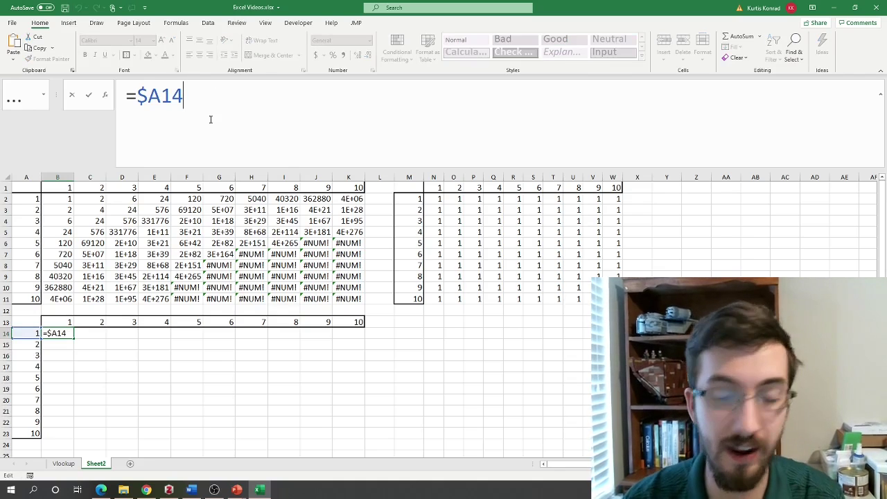
pyautogui.write('*')
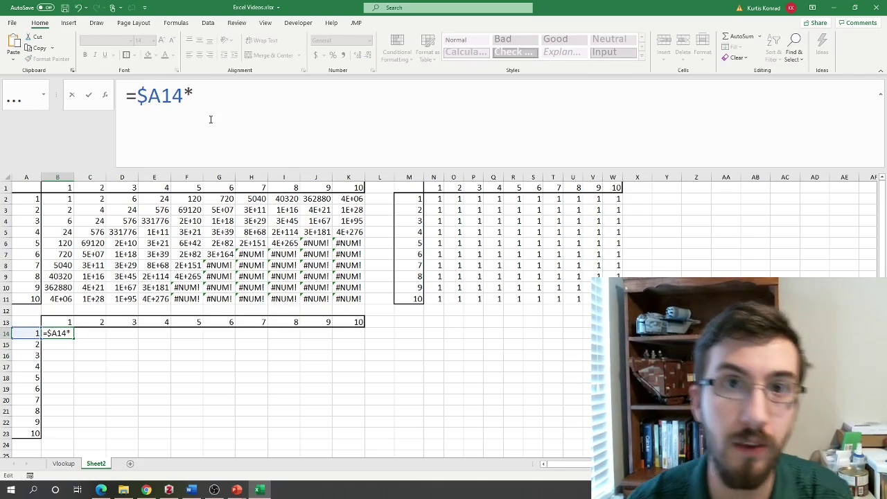
pyautogui.click(62, 323)
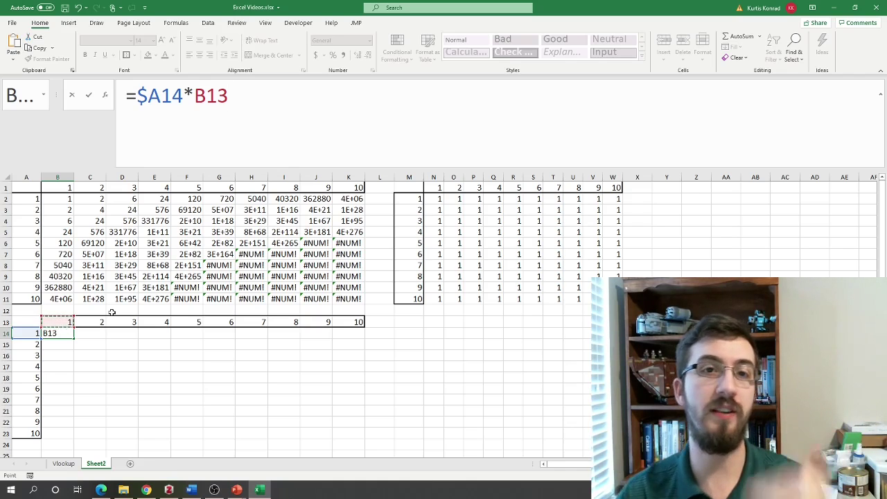
pyautogui.press('F4')
pyautogui.press('F4')
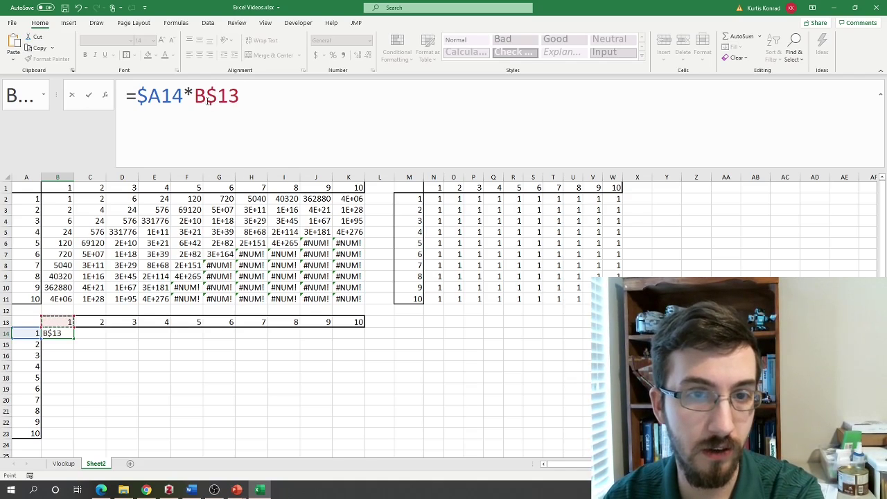
pyautogui.press('Return')
# Fill the formula from B14 through the whole third table, B14:K23
pyautogui.click(68, 333)
pyautogui.moveTo(73, 338); pyautogui.dragTo(357, 417)
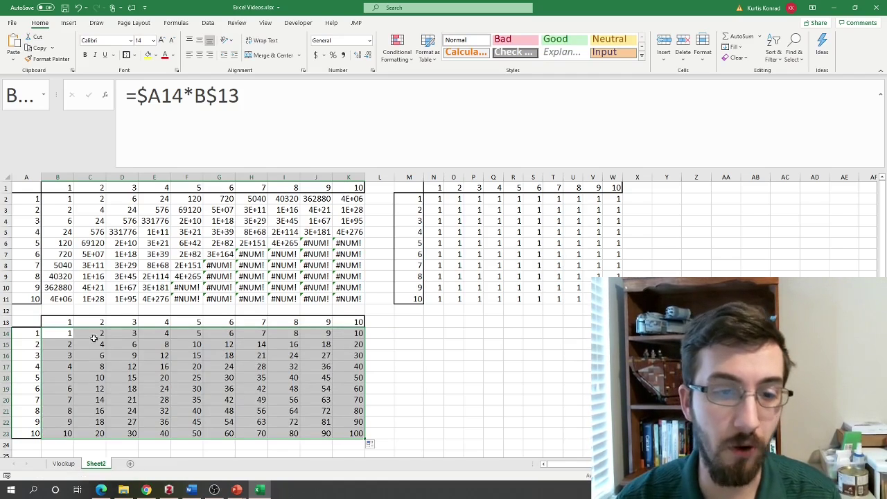
# Examine which header cells the filled formulas refer to in B14, B16 and G20, leaving them unedited
pyautogui.click(61, 332)
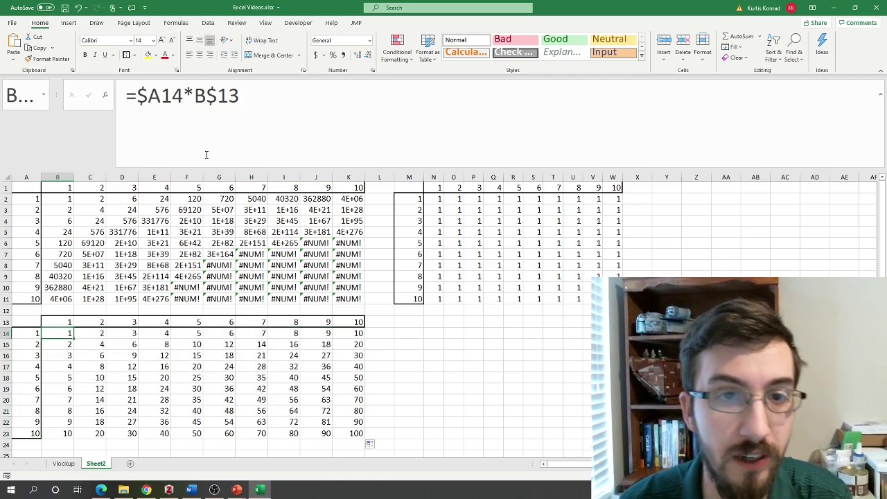
pyautogui.click(254, 96)
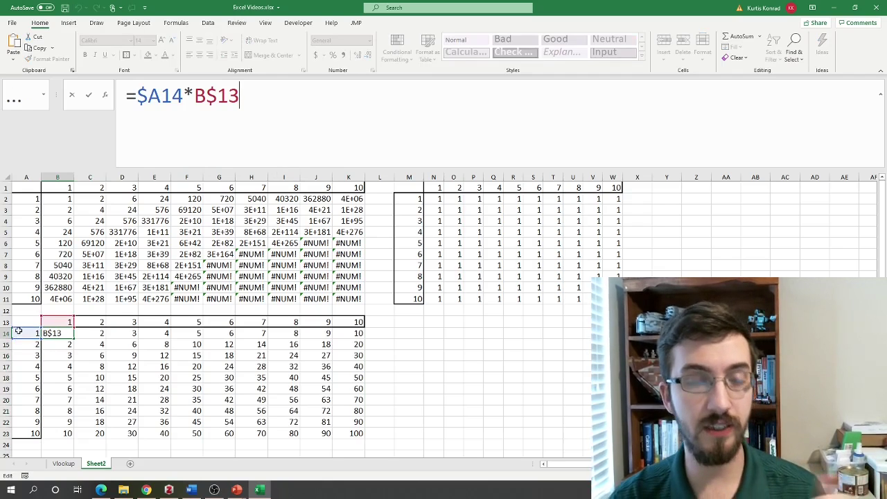
pyautogui.click(59, 356)
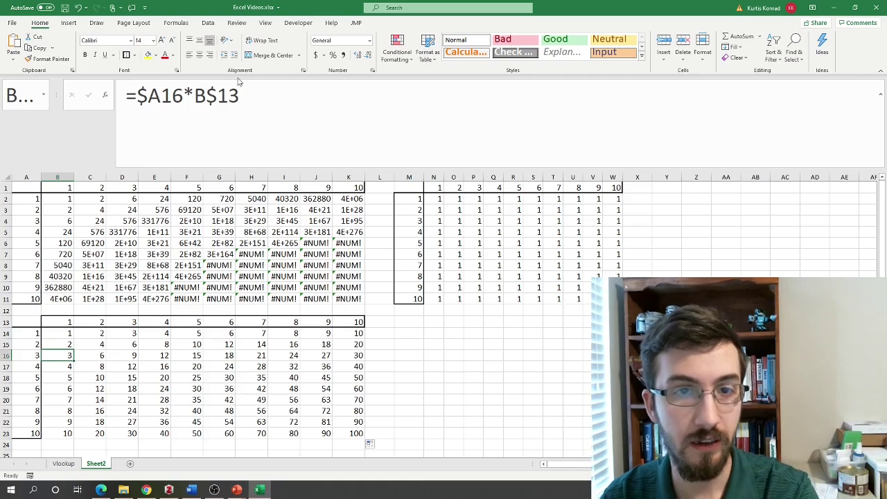
pyautogui.click(254, 101)
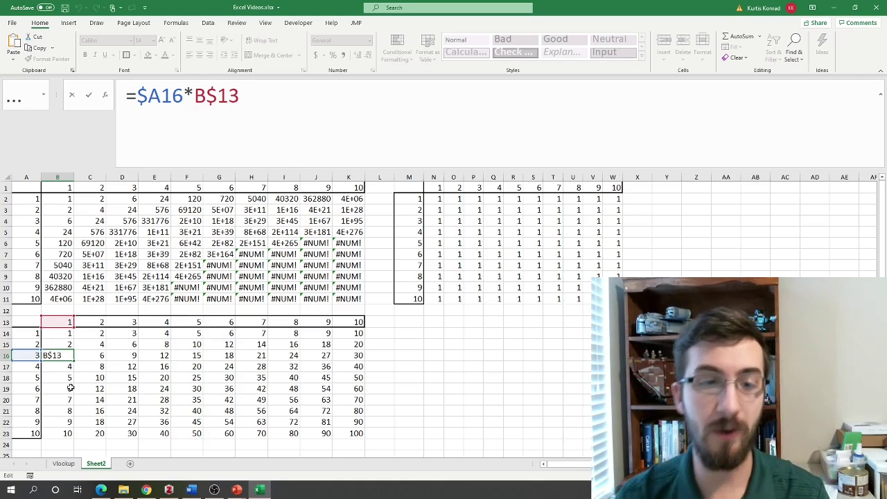
pyautogui.press('Return')
pyautogui.click(207, 398)
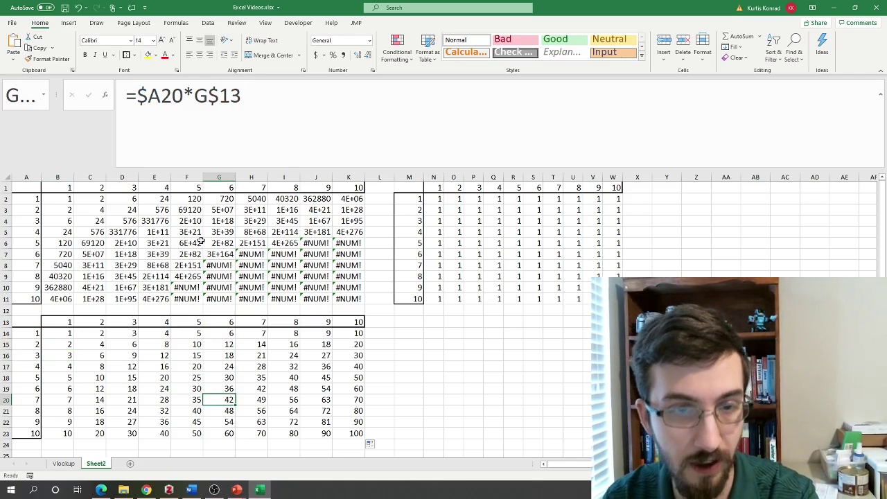
pyautogui.click(285, 106)
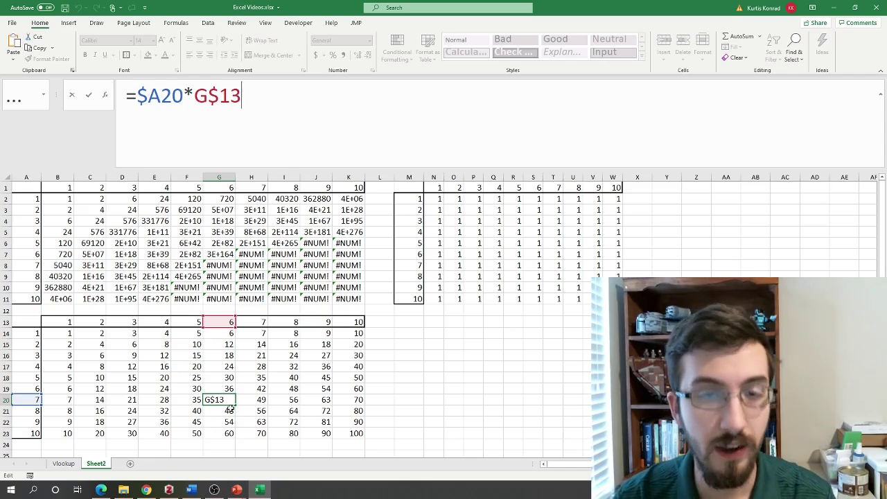
pyautogui.hotkey('ctrl', 'Return')
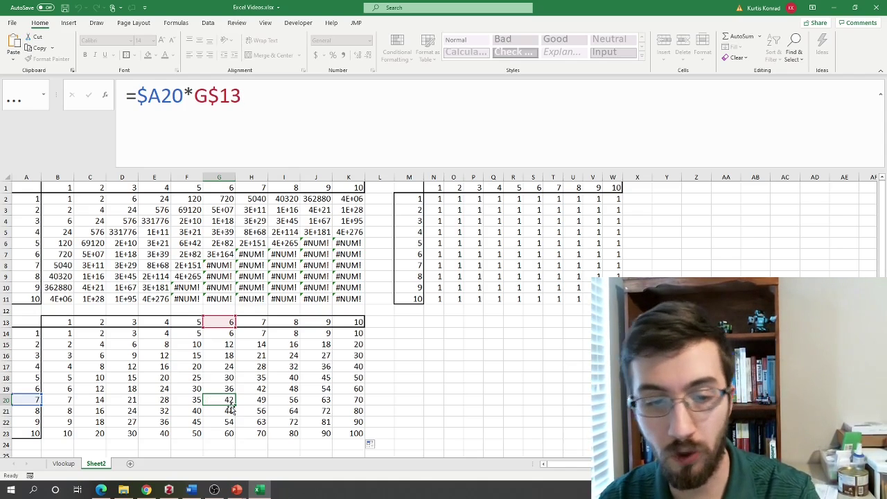